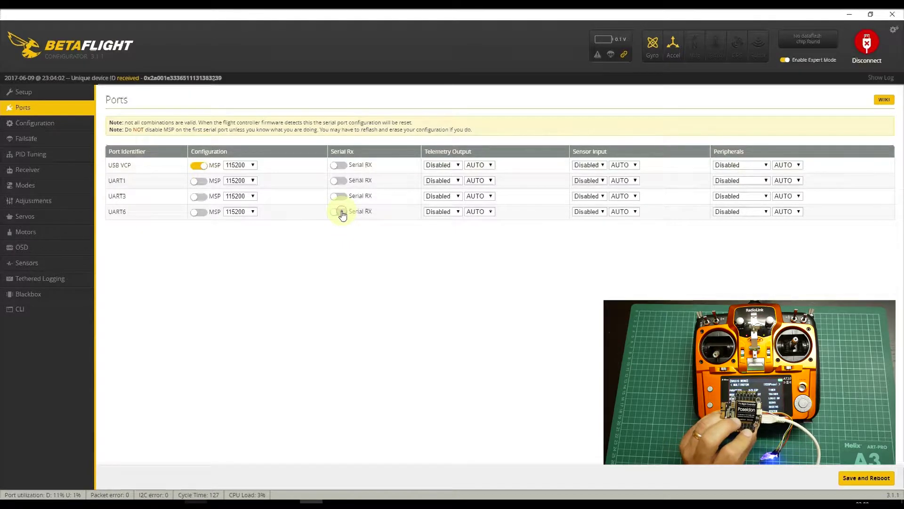
Enable Serial RX on UART6, save with a reboot, and reconnect to the board on COM4 to check the port.
{"action": "left_click", "coordinate": [337, 211]}
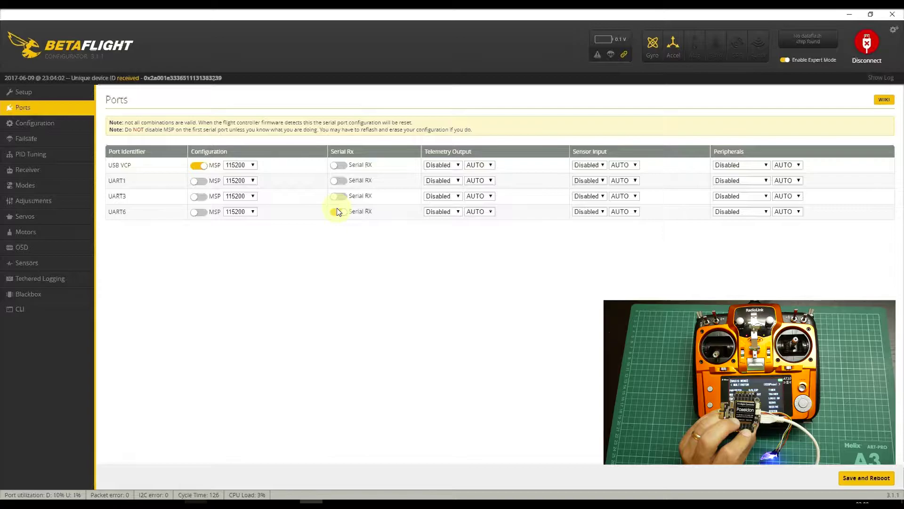
{"action": "left_click", "coordinate": [867, 478]}
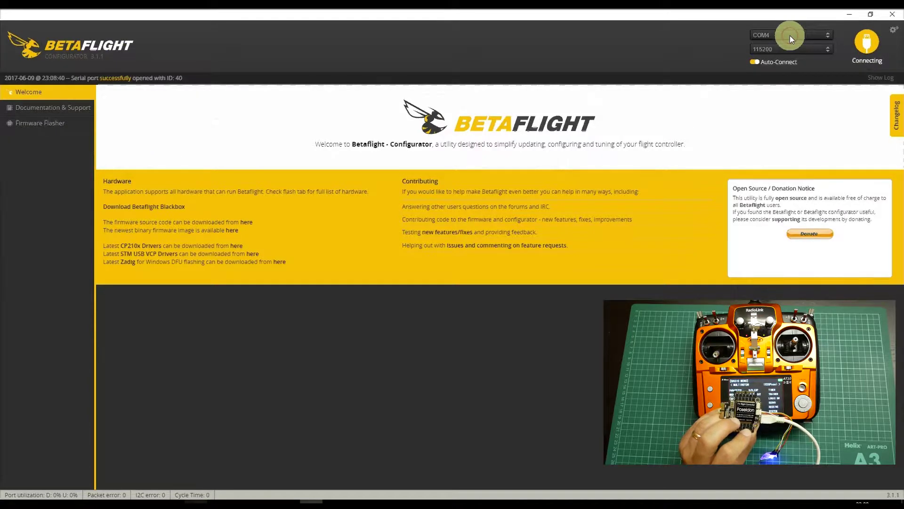
{"action": "left_click", "coordinate": [791, 36]}
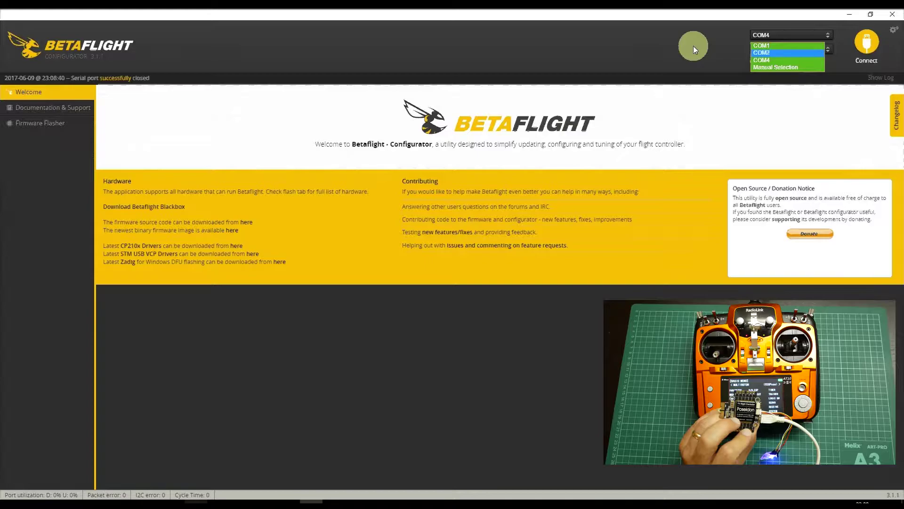
{"action": "left_click", "coordinate": [765, 60]}
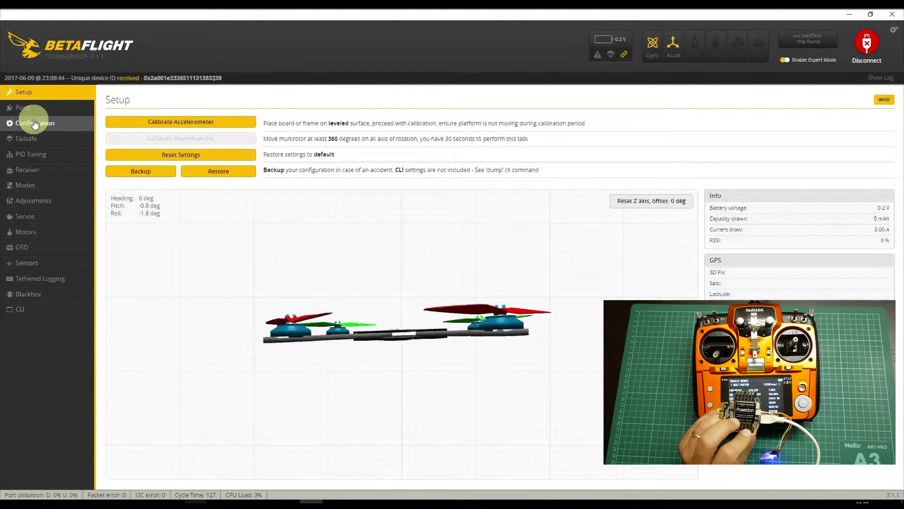
{"action": "left_click", "coordinate": [22, 107]}
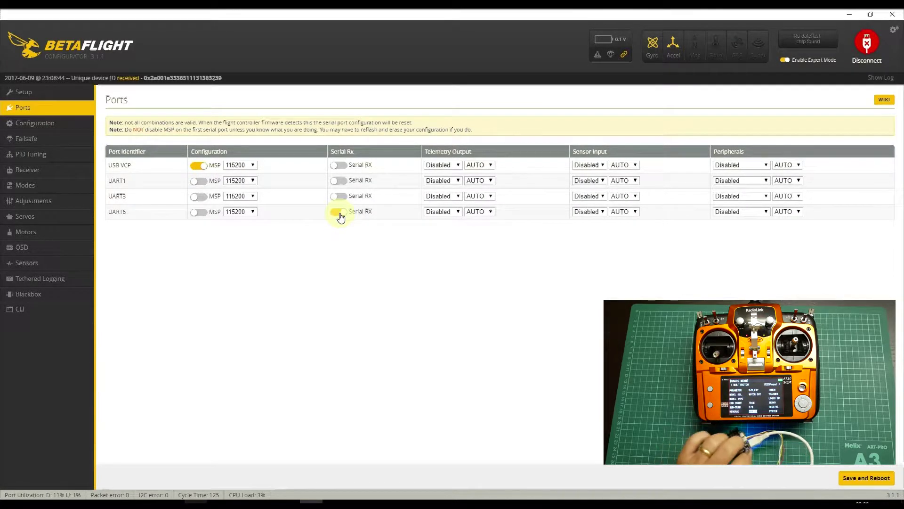
Set the receiver mode to serial-based with SBUS as the serial receiver provider, and save with a reboot.
{"action": "left_click", "coordinate": [37, 123]}
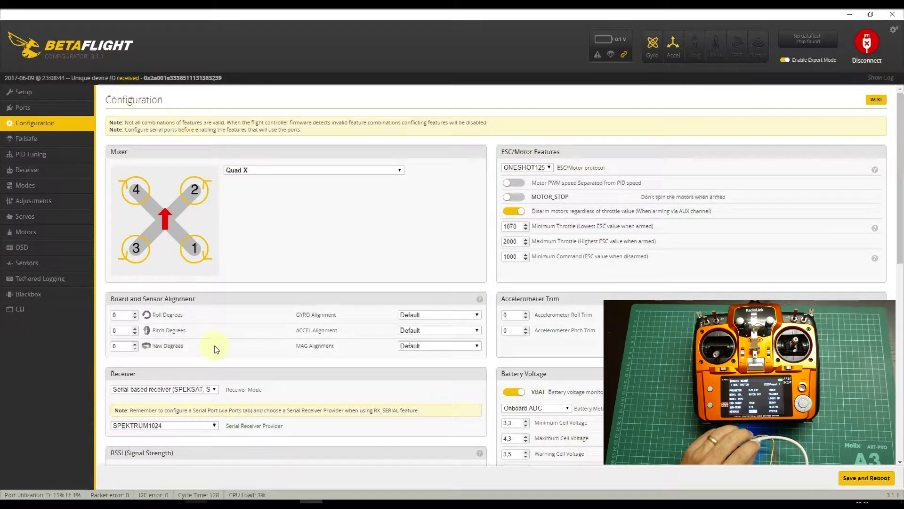
{"action": "scroll", "coordinate": [214, 349], "scroll_direction": "down", "scroll_amount": 3}
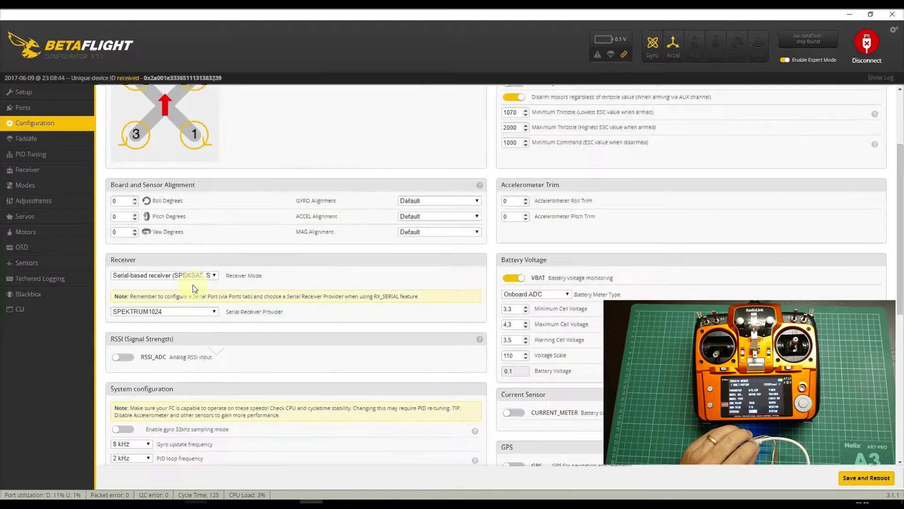
{"action": "left_click", "coordinate": [188, 249]}
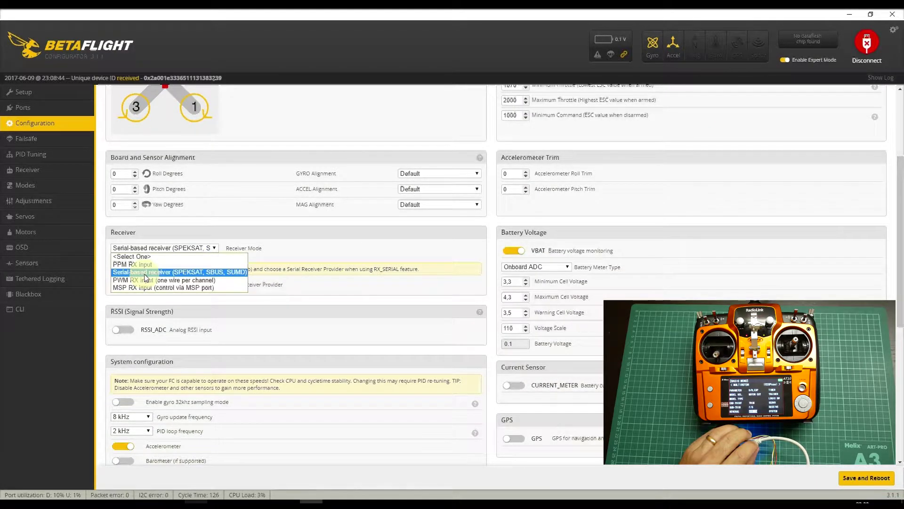
{"action": "left_click", "coordinate": [145, 273]}
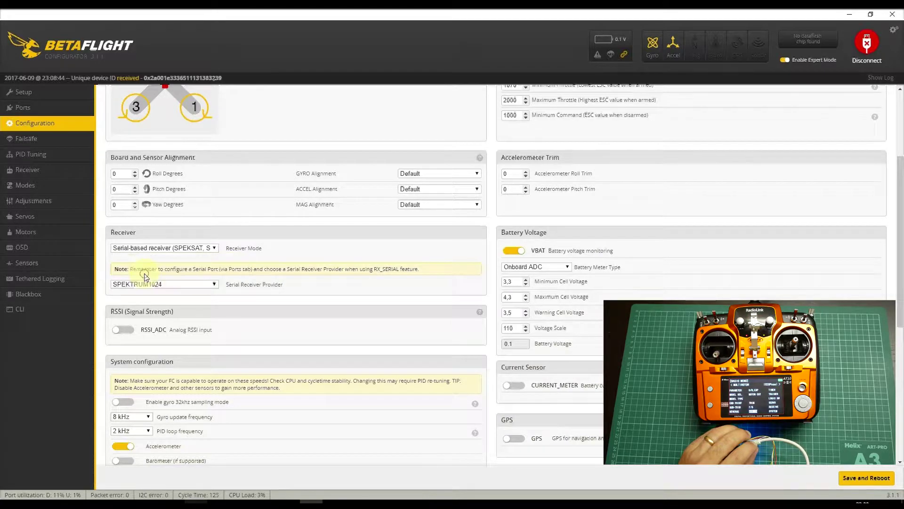
{"action": "left_click", "coordinate": [143, 283]}
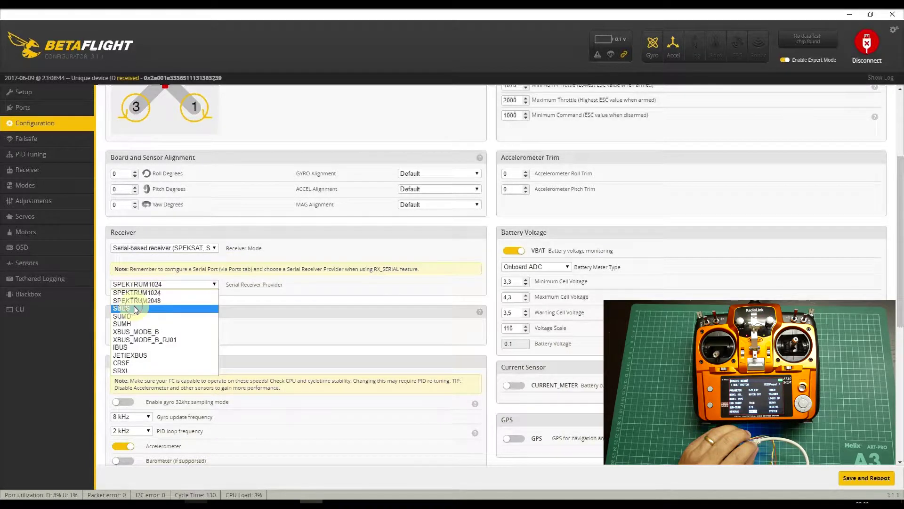
{"action": "left_click", "coordinate": [136, 309]}
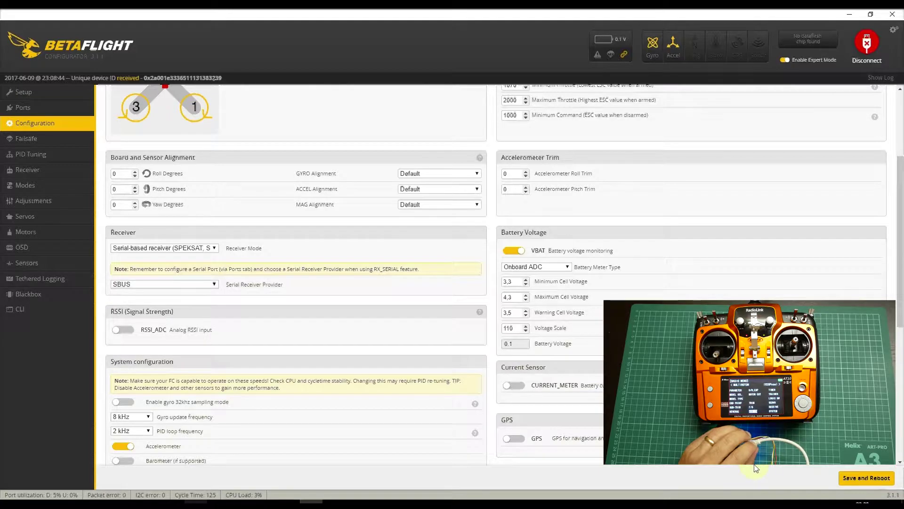
{"action": "left_click", "coordinate": [872, 478]}
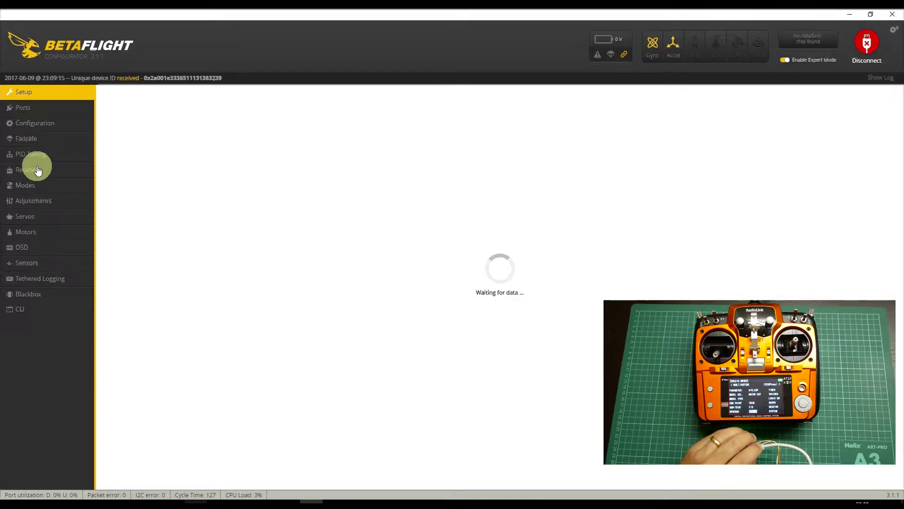
Check the saved receiver configuration and examine the live channel values from the transmitter.
{"action": "left_click", "coordinate": [41, 123]}
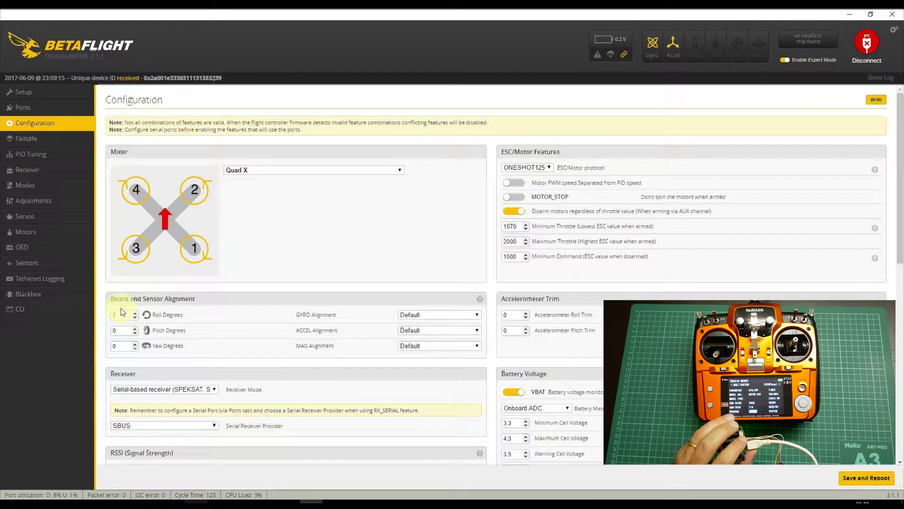
{"action": "left_click", "coordinate": [25, 174]}
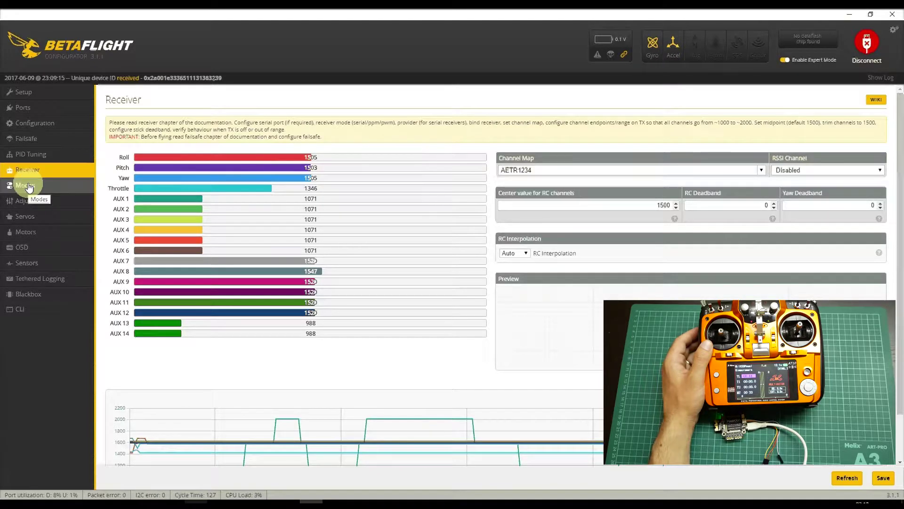
Add an ARM mode range on AUX 2 from 1650 to 2050 and save it.
{"action": "left_click", "coordinate": [29, 186]}
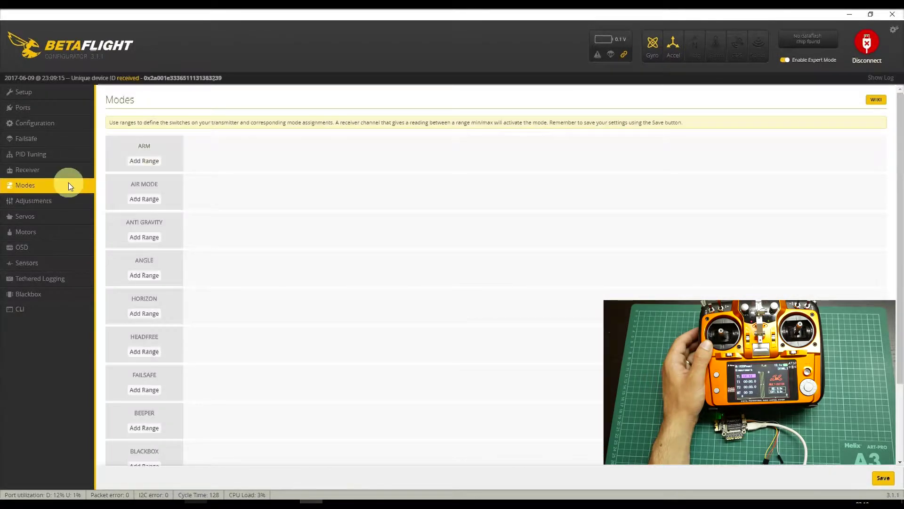
{"action": "left_click", "coordinate": [146, 160]}
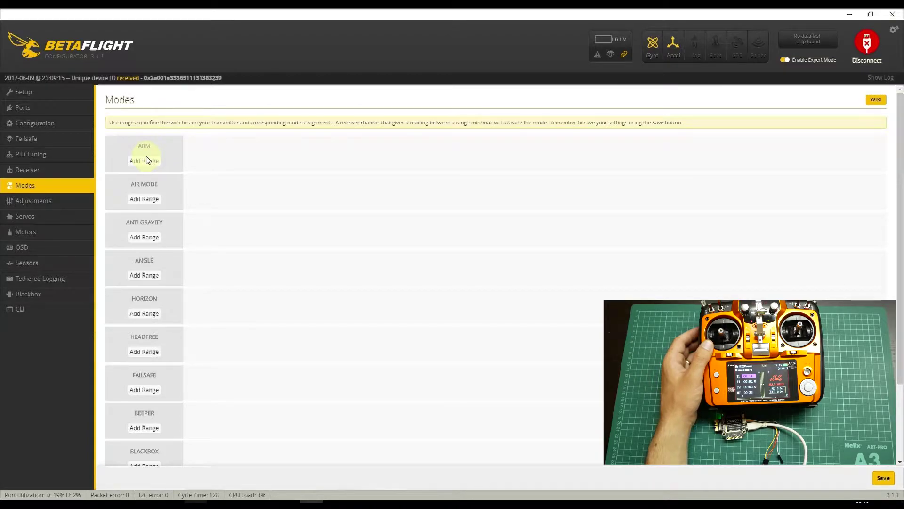
{"action": "left_click", "coordinate": [147, 161]}
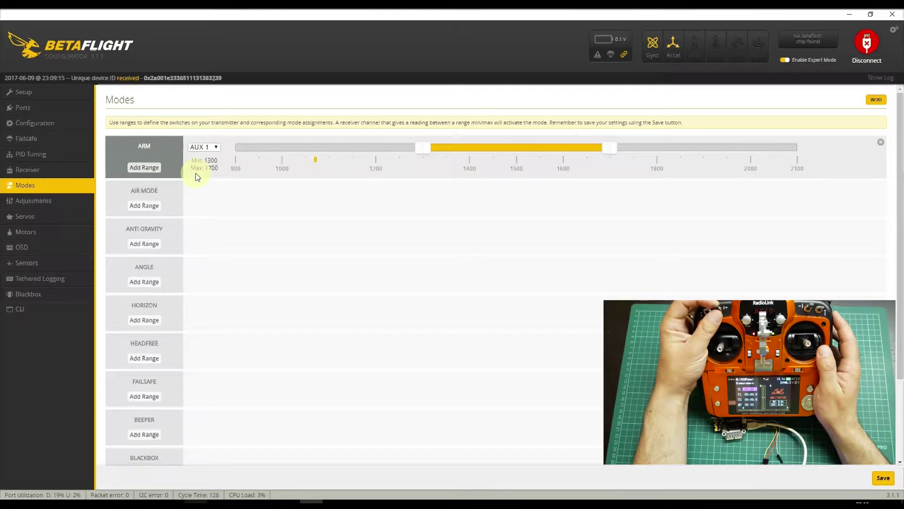
{"action": "left_click", "coordinate": [208, 147]}
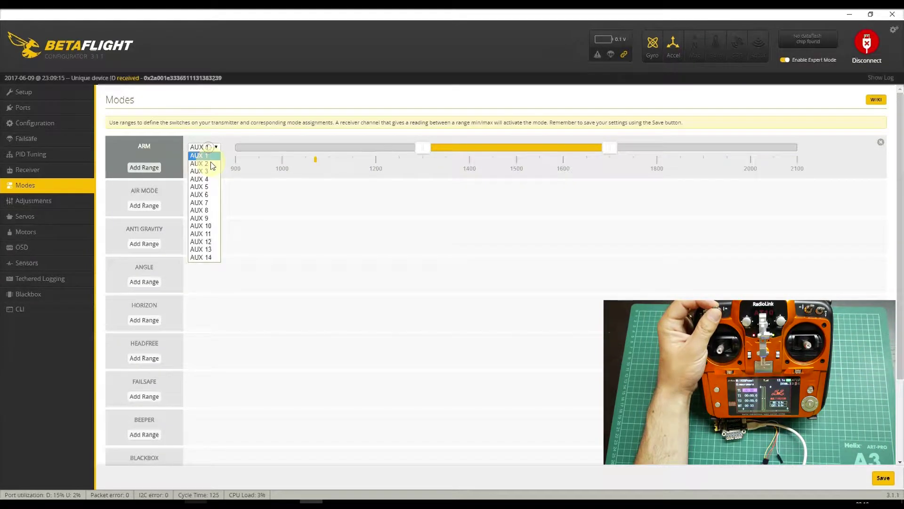
{"action": "left_click", "coordinate": [211, 164]}
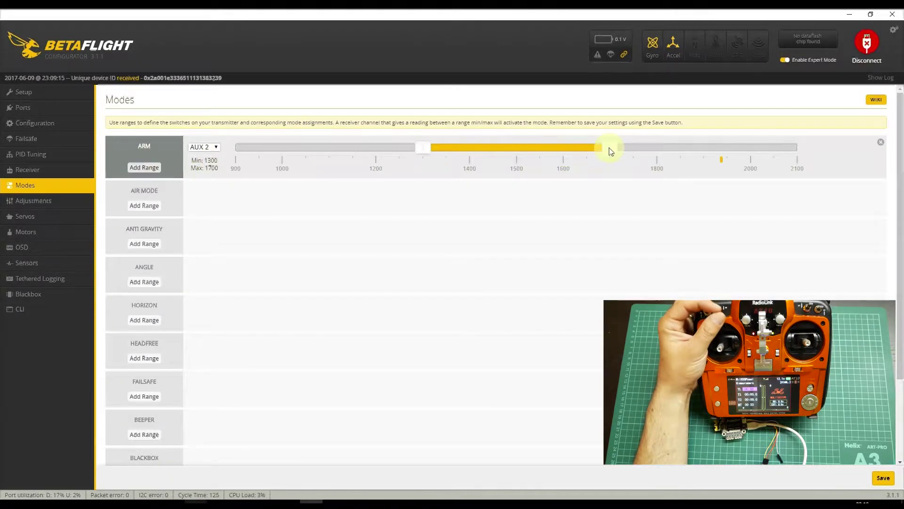
{"action": "left_click_drag", "start_coordinate": [609, 148], "coordinate": [772, 148]}
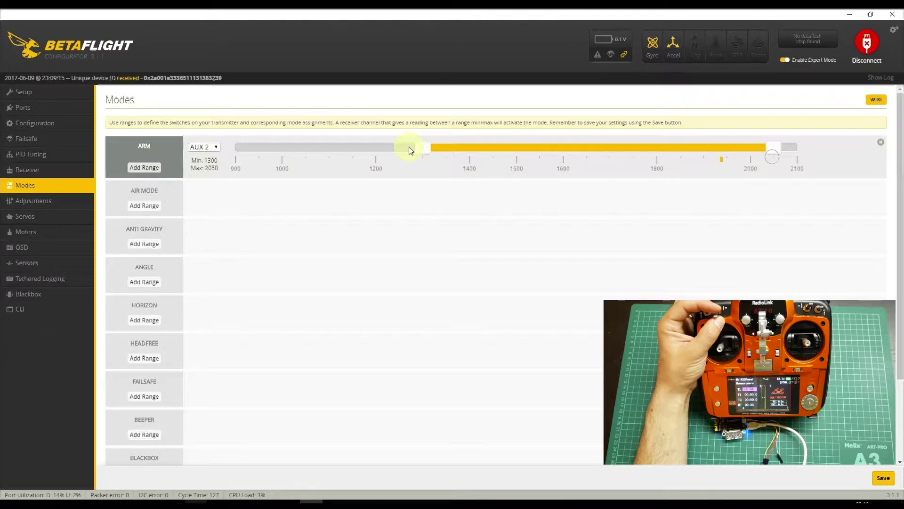
{"action": "left_click_drag", "start_coordinate": [409, 149], "coordinate": [592, 148]}
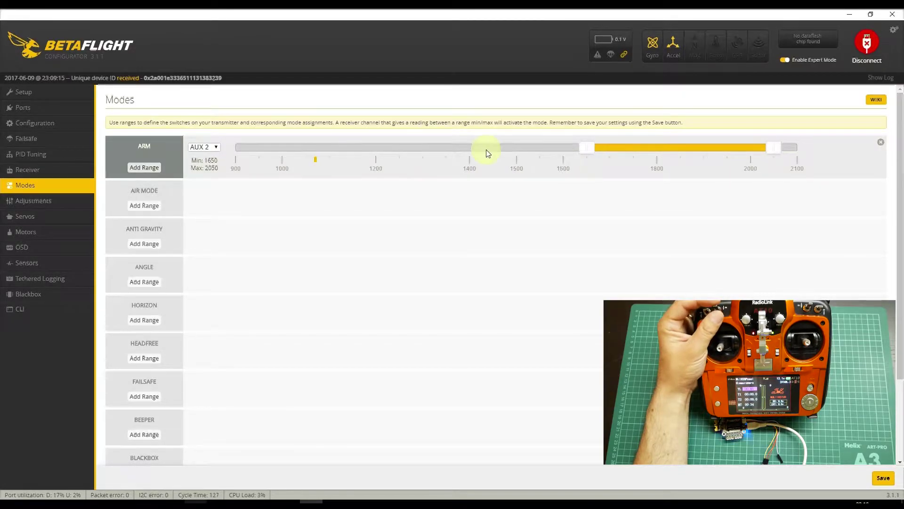
{"action": "left_click", "coordinate": [878, 478]}
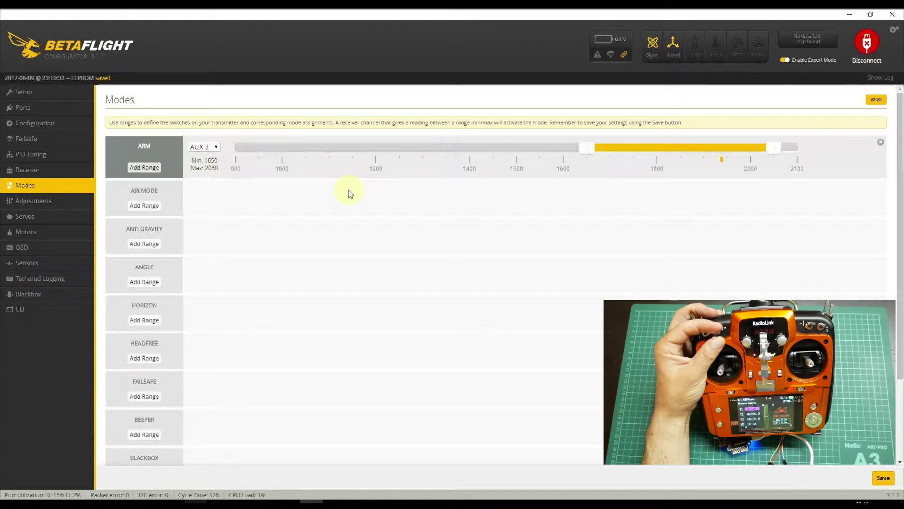
{"action": "left_click", "coordinate": [883, 478]}
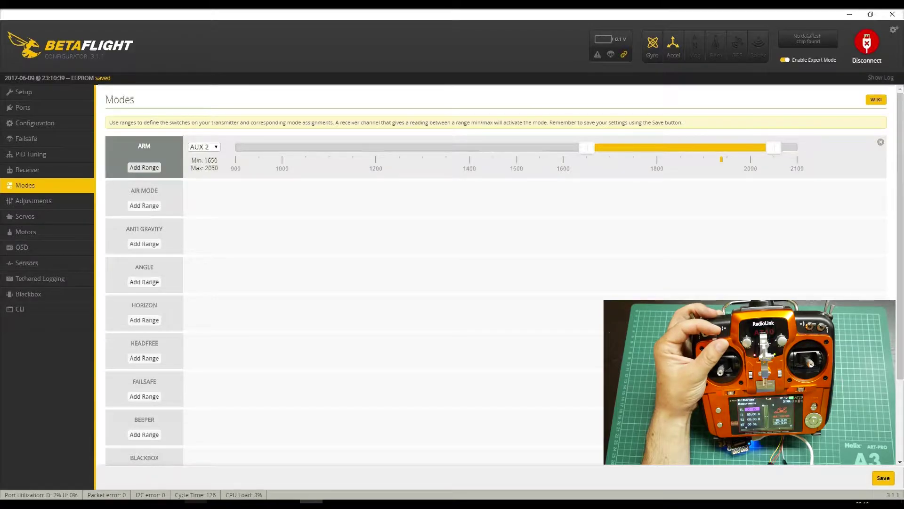
Add an ANGLE mode range on AUX 1 from 1000 to 1275.
{"action": "left_click", "coordinate": [151, 282]}
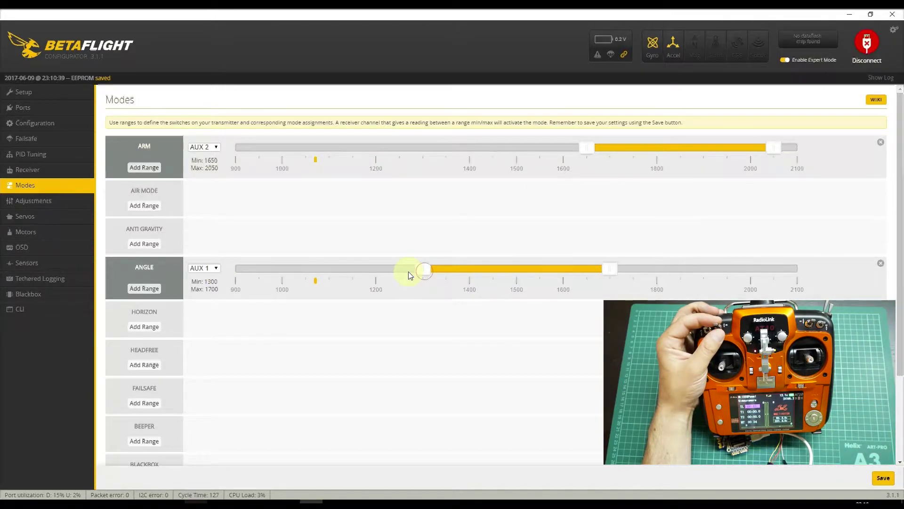
{"action": "left_click_drag", "start_coordinate": [408, 271], "coordinate": [282, 269]}
{"action": "left_click_drag", "start_coordinate": [614, 268], "coordinate": [442, 283]}
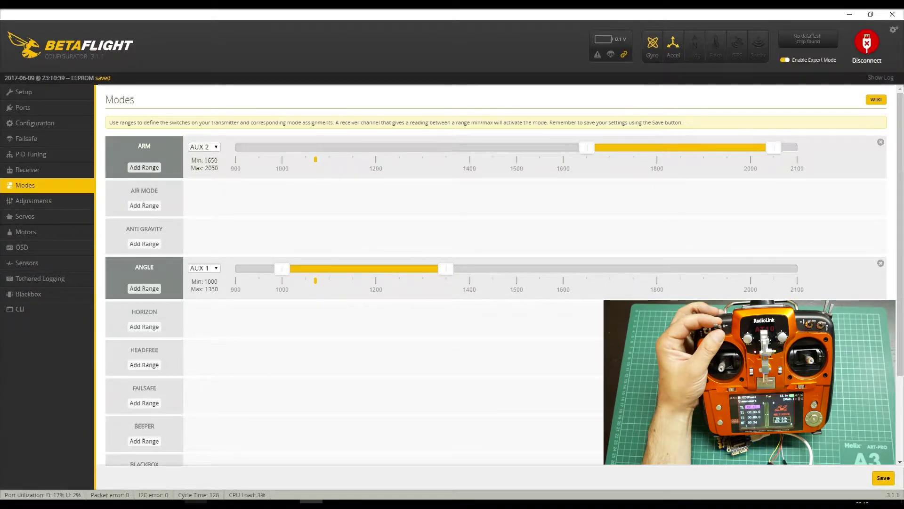
{"action": "left_click", "coordinate": [411, 269]}
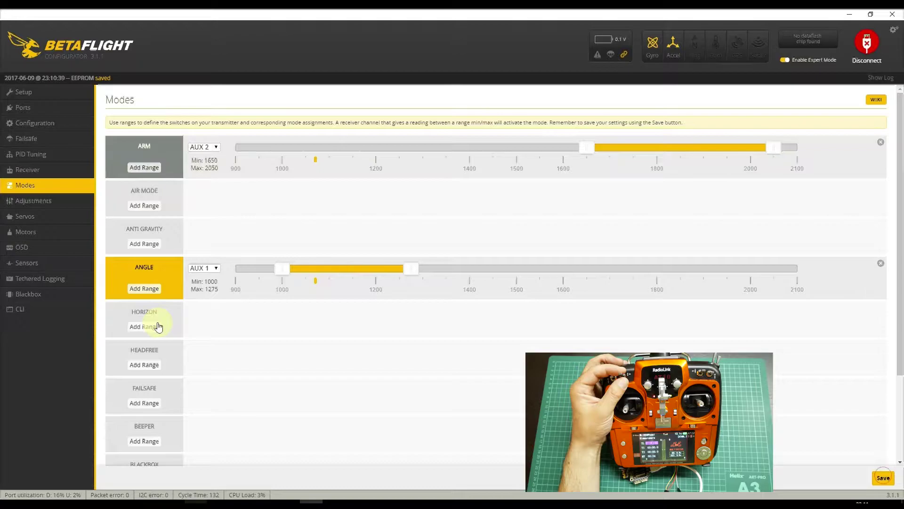
Add a HORIZON mode range on AUX 1 from 1275 to 1675.
{"action": "left_click", "coordinate": [155, 327]}
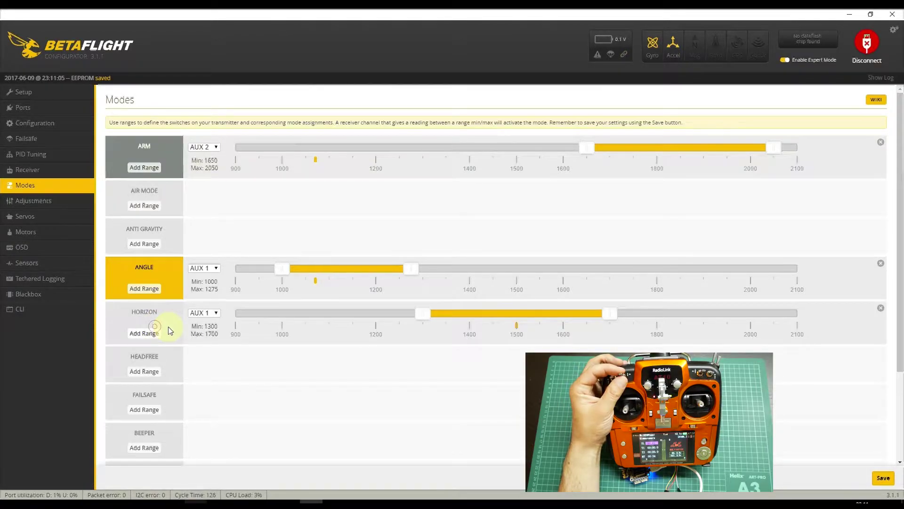
{"action": "left_click_drag", "start_coordinate": [423, 313], "coordinate": [417, 314]}
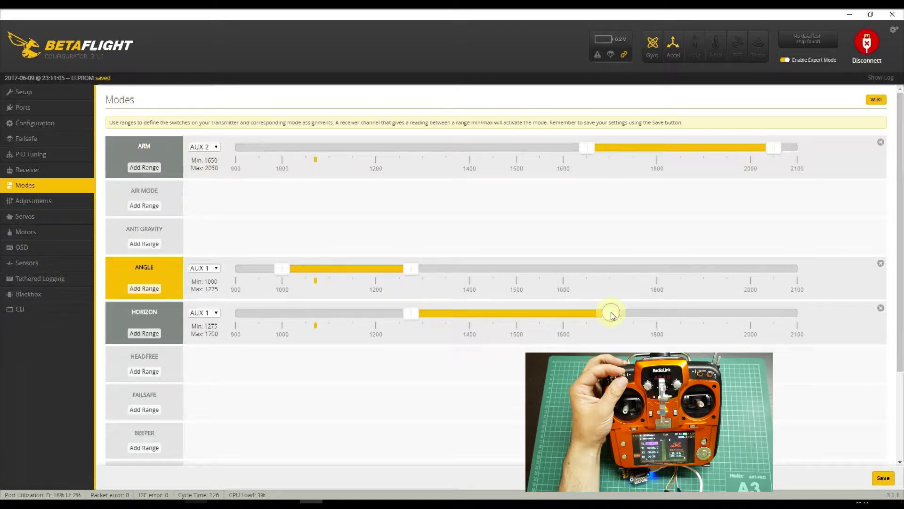
{"action": "left_click_drag", "start_coordinate": [611, 313], "coordinate": [598, 314]}
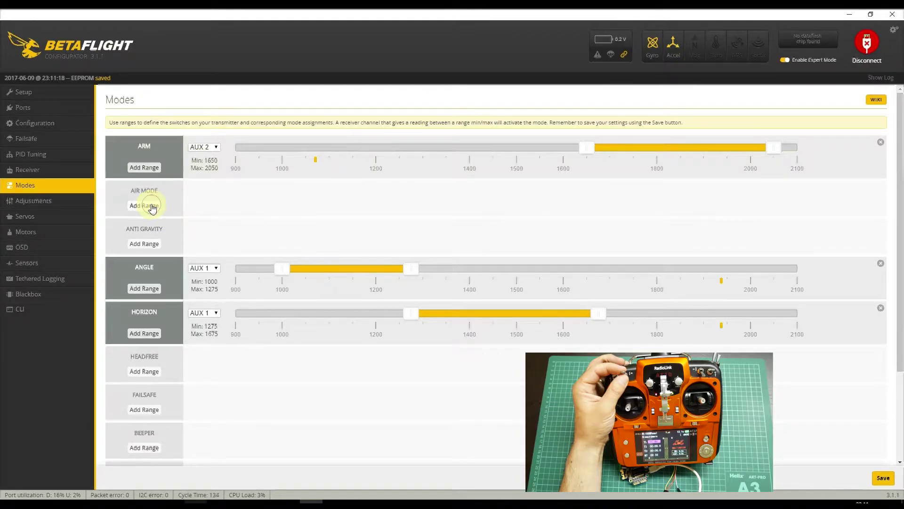
Add an AIR MODE range on AUX 1 from 1650 to 2050 and save the modes.
{"action": "left_click", "coordinate": [151, 210]}
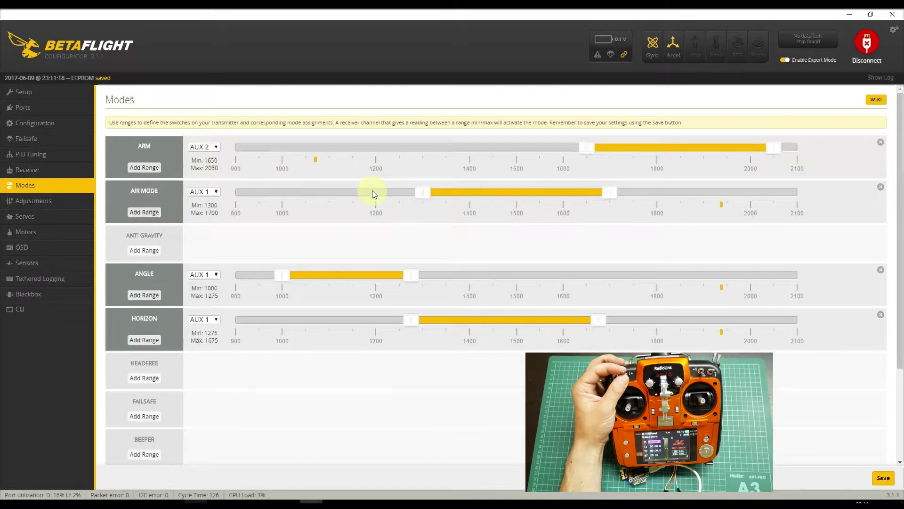
{"action": "left_click_drag", "start_coordinate": [611, 193], "coordinate": [773, 194]}
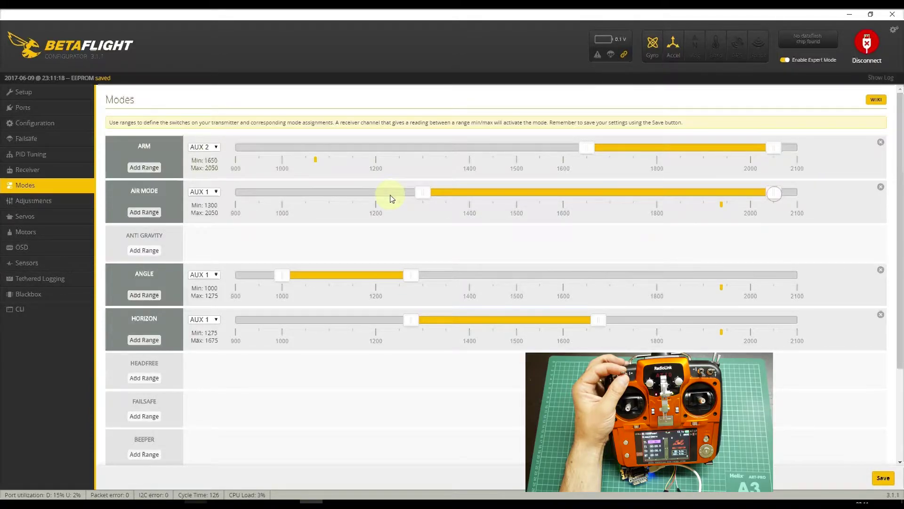
{"action": "left_click_drag", "start_coordinate": [390, 198], "coordinate": [599, 188]}
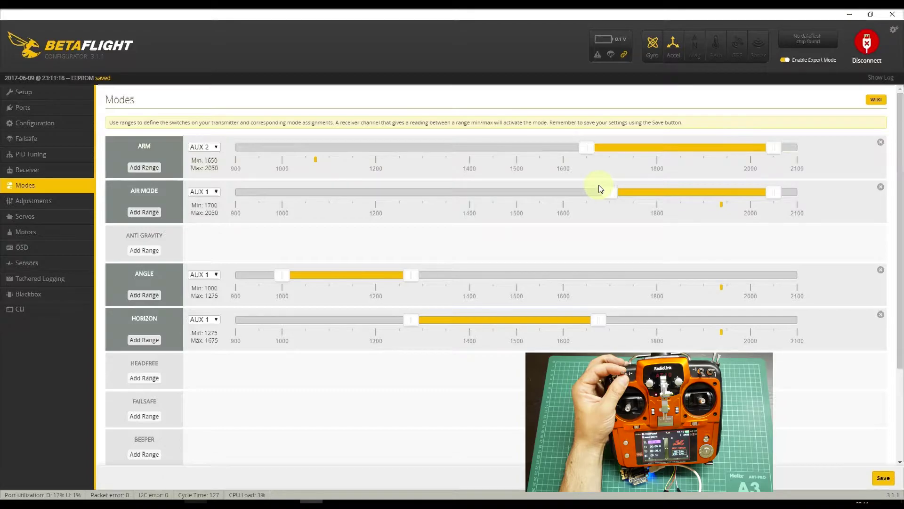
{"action": "left_click", "coordinate": [585, 185]}
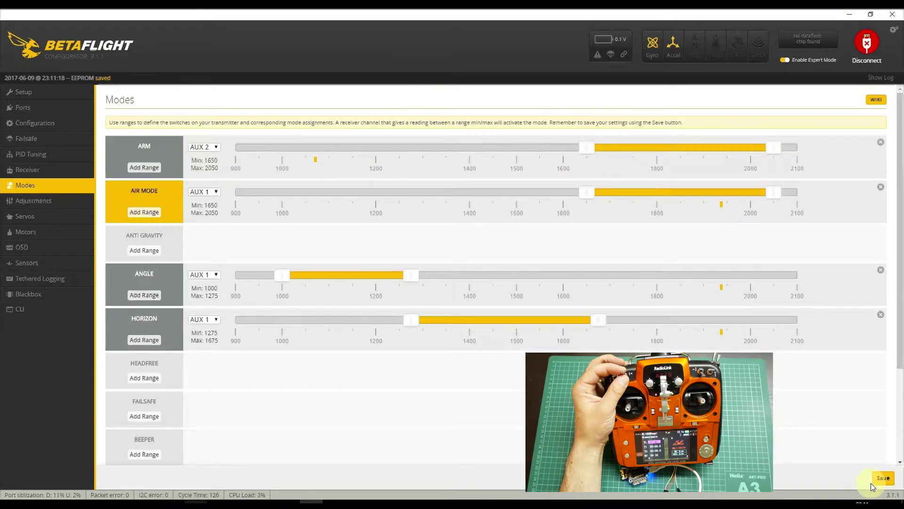
{"action": "left_click", "coordinate": [883, 478]}
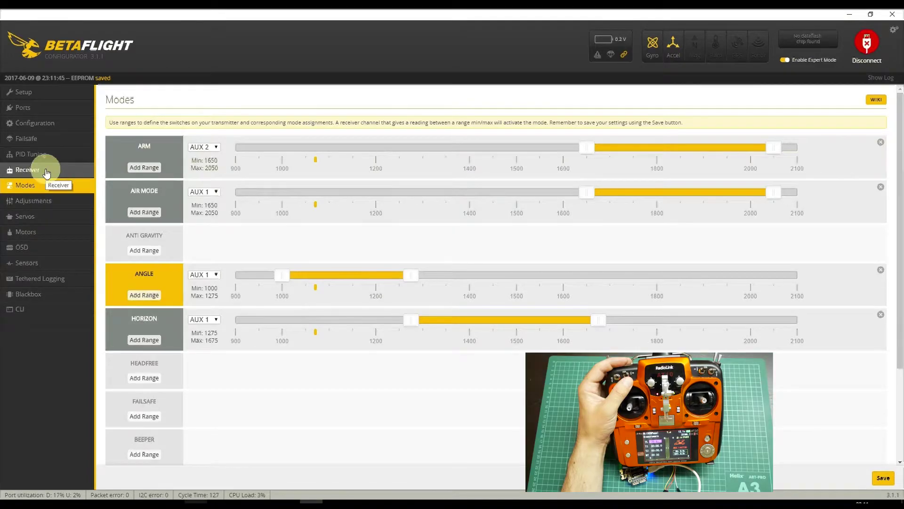
Examine the failsafe settings, including Stage 2, switching Expert Mode off and back on along the way.
{"action": "left_click", "coordinate": [40, 140]}
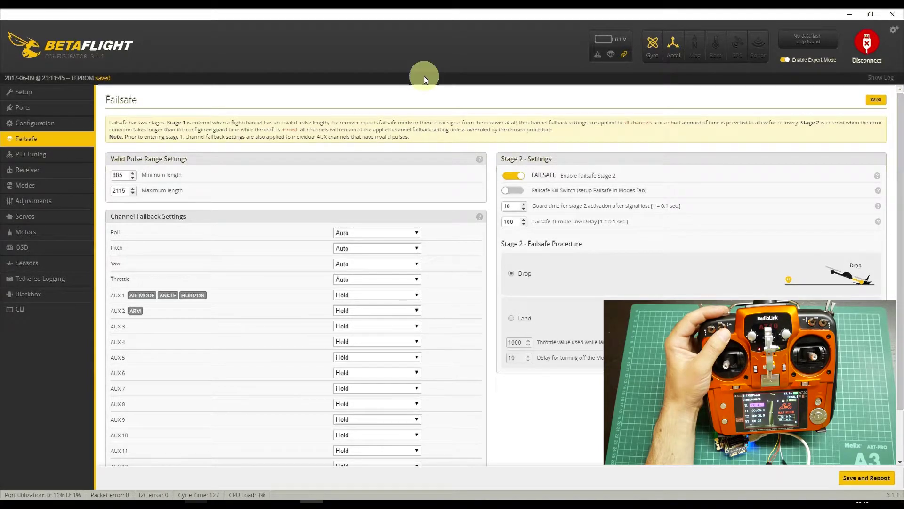
{"action": "left_click", "coordinate": [784, 60]}
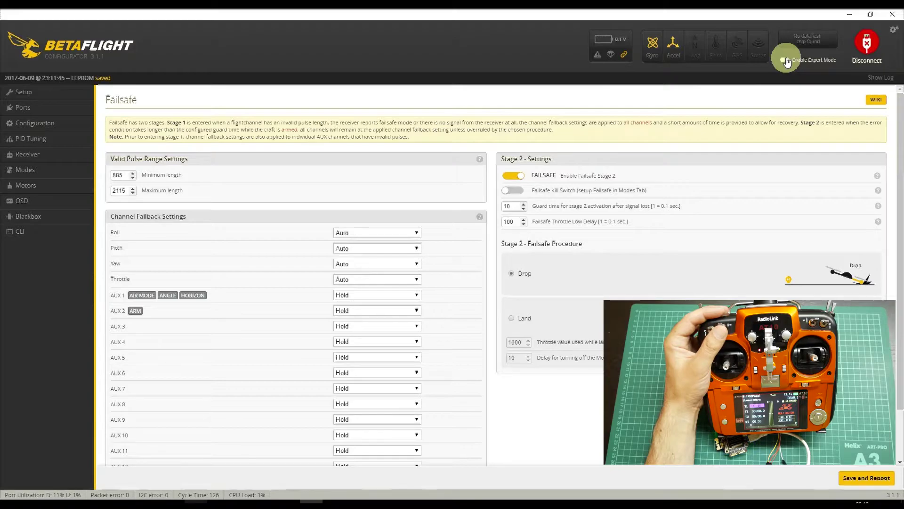
{"action": "left_click", "coordinate": [784, 60]}
{"action": "left_click", "coordinate": [32, 146]}
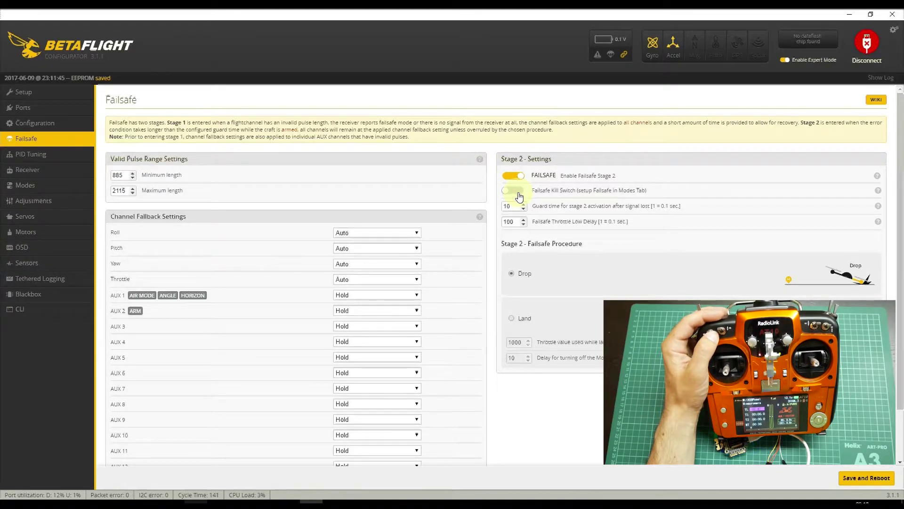
{"action": "left_click", "coordinate": [546, 206]}
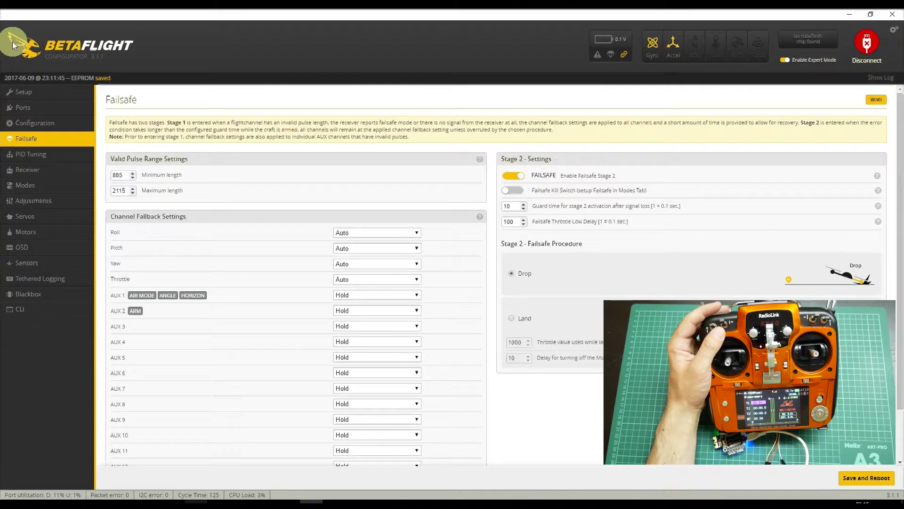
Query the flight controller's firmware version in the CLI with the command version.
{"action": "left_click", "coordinate": [33, 309]}
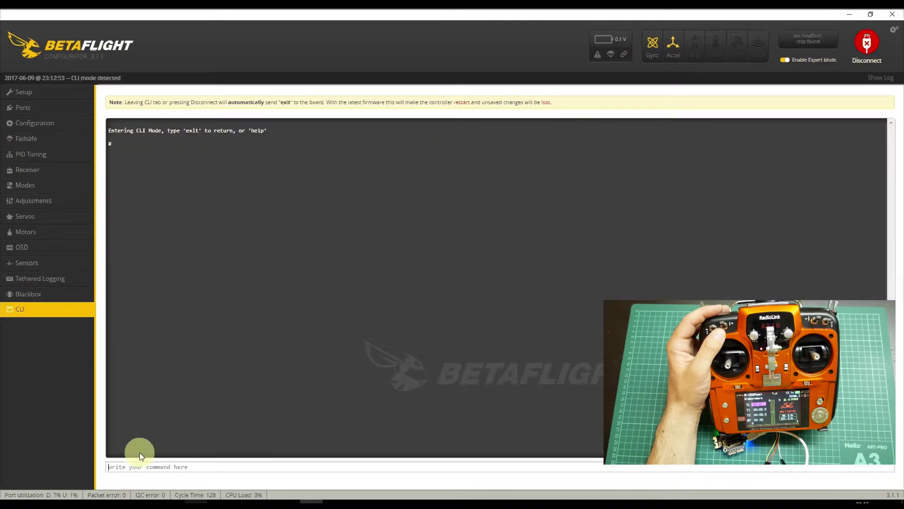
{"action": "left_click", "coordinate": [139, 468]}
{"action": "type", "text": "ver"}
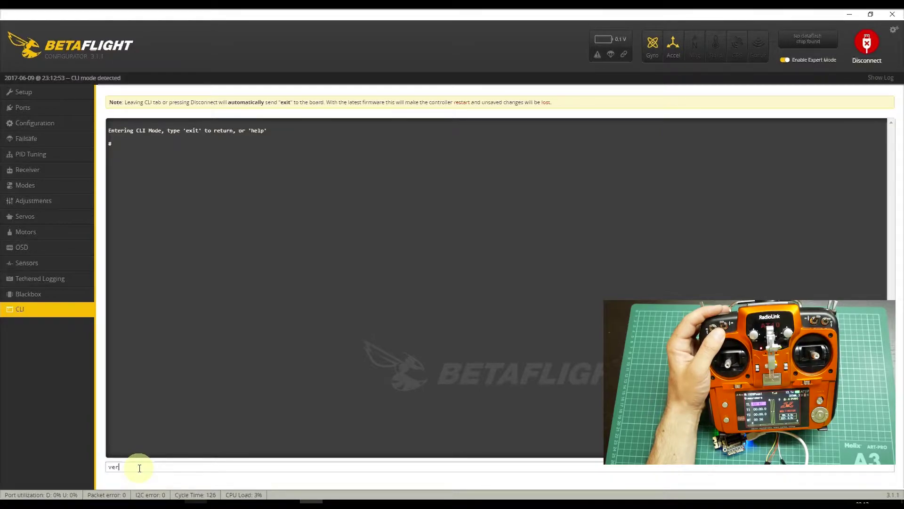
{"action": "type", "text": "sion"}
{"action": "key", "text": "Return"}
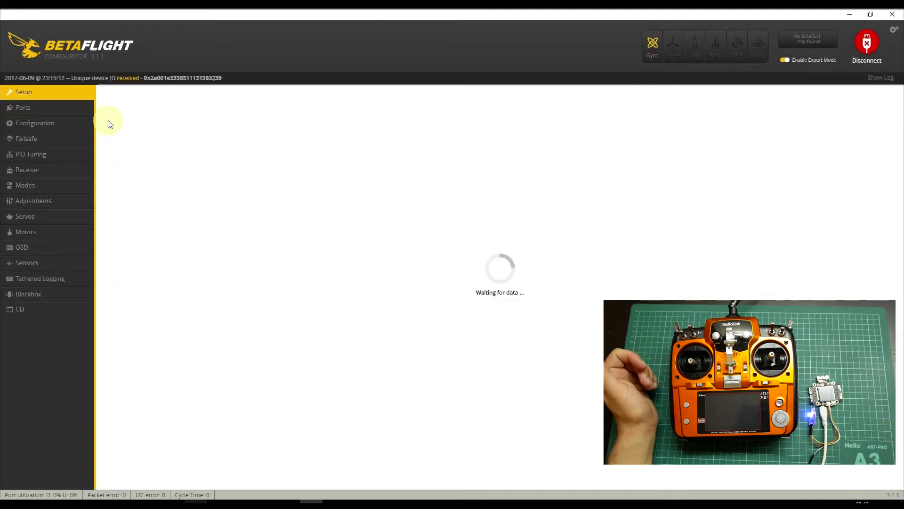
Check the general configuration, the setup overview and the mode ranges assigned to AUX 1 and AUX 2.
{"action": "left_click", "coordinate": [35, 122]}
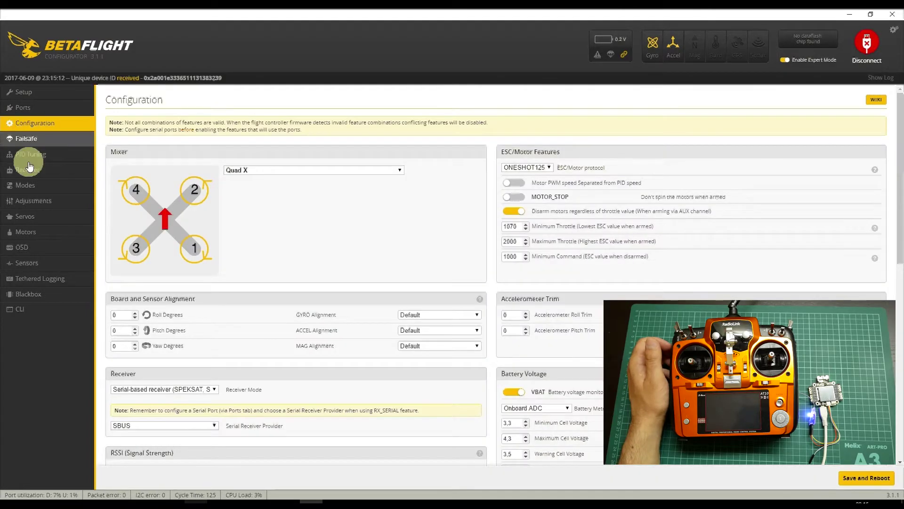
{"action": "left_click", "coordinate": [26, 185]}
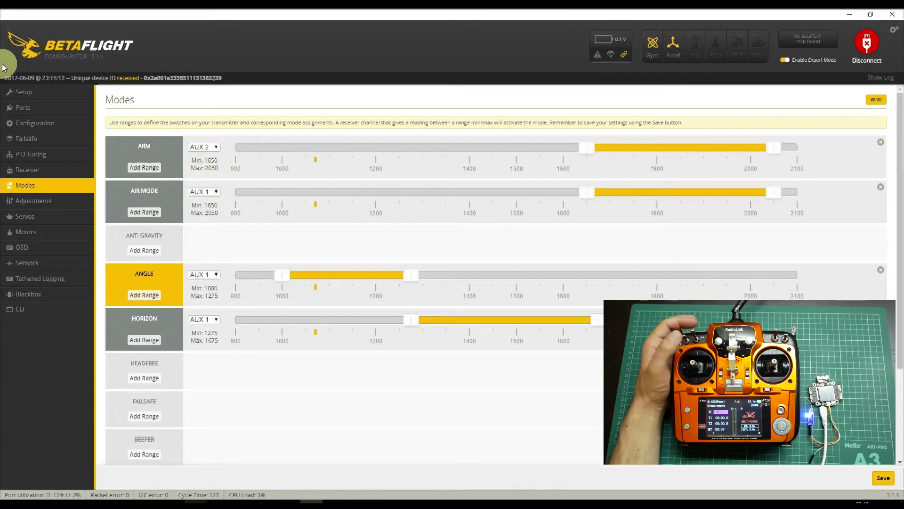
{"action": "left_click", "coordinate": [29, 91]}
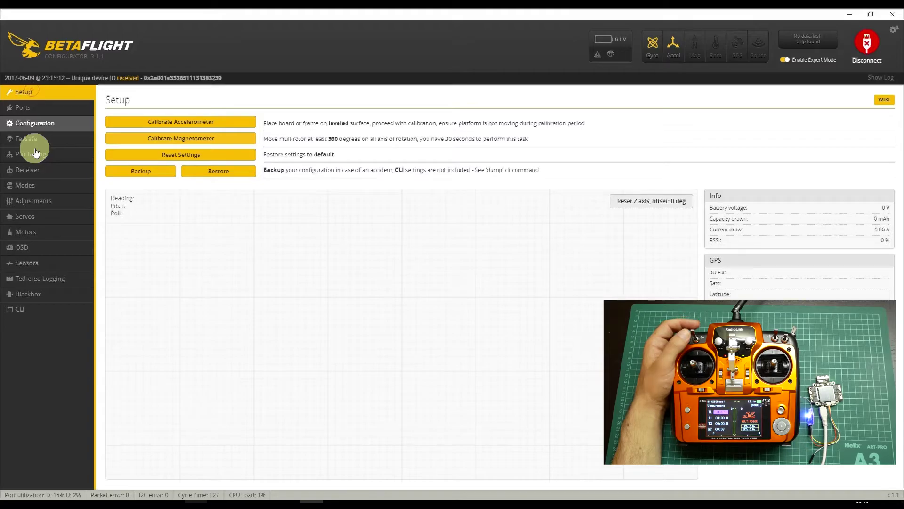
{"action": "left_click", "coordinate": [58, 189]}
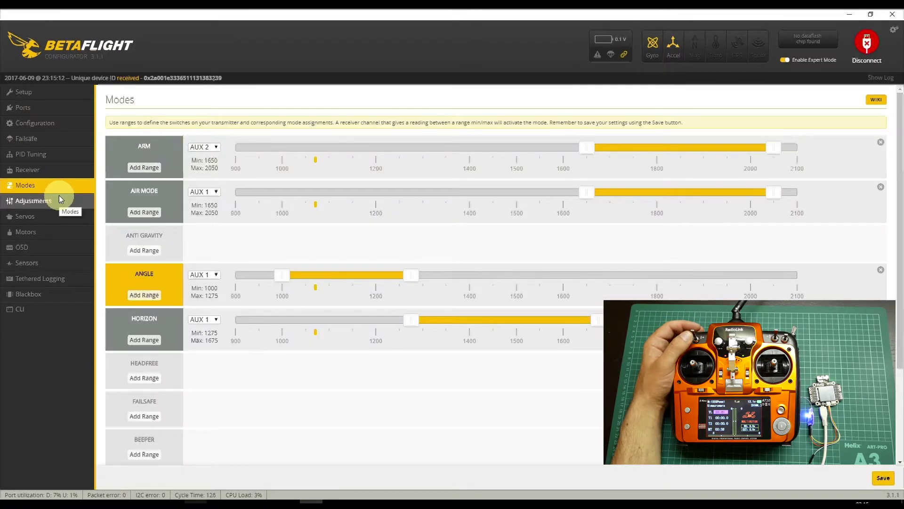